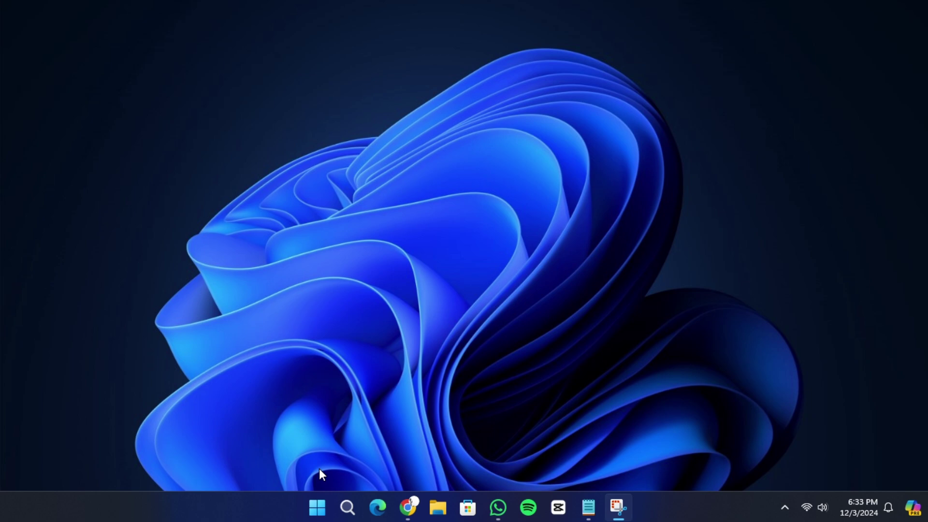
Search 'de' from the Start menu and launch Device Manager from Best match
left_click(318, 509)
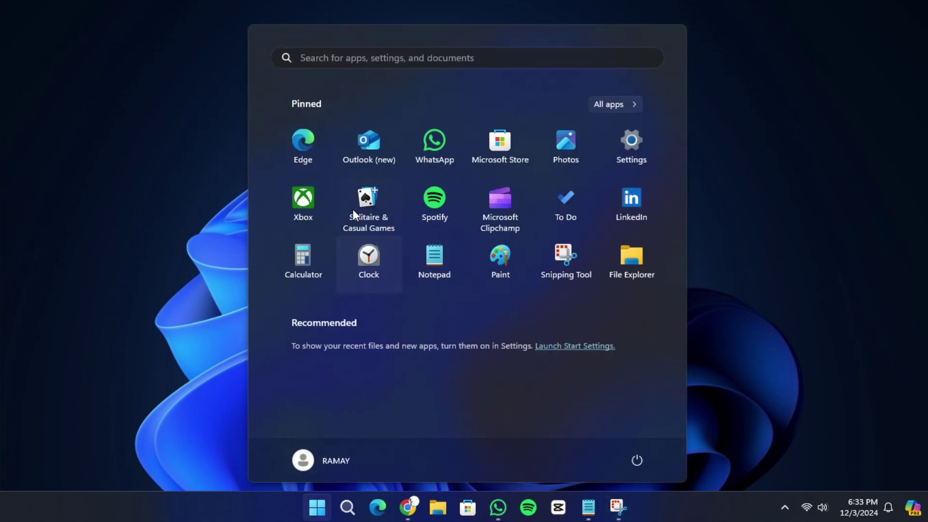
left_click(331, 59)
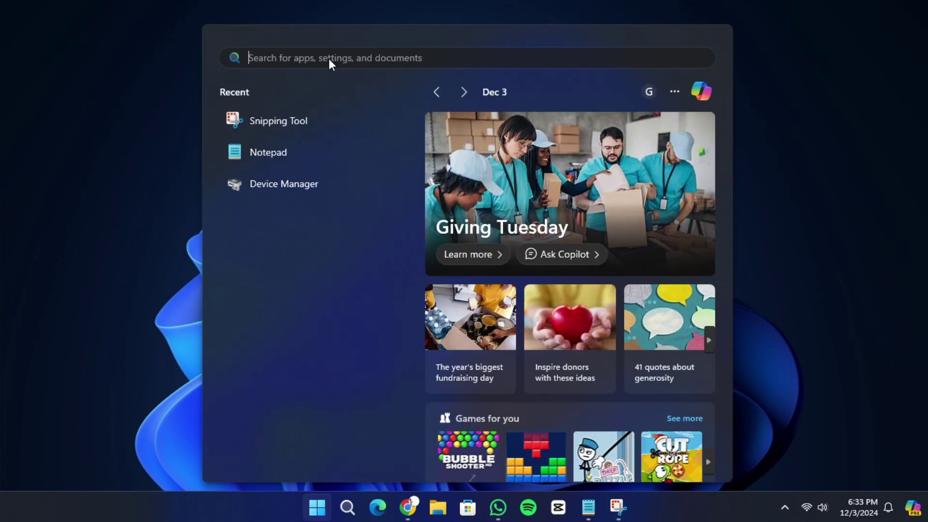
type("de")
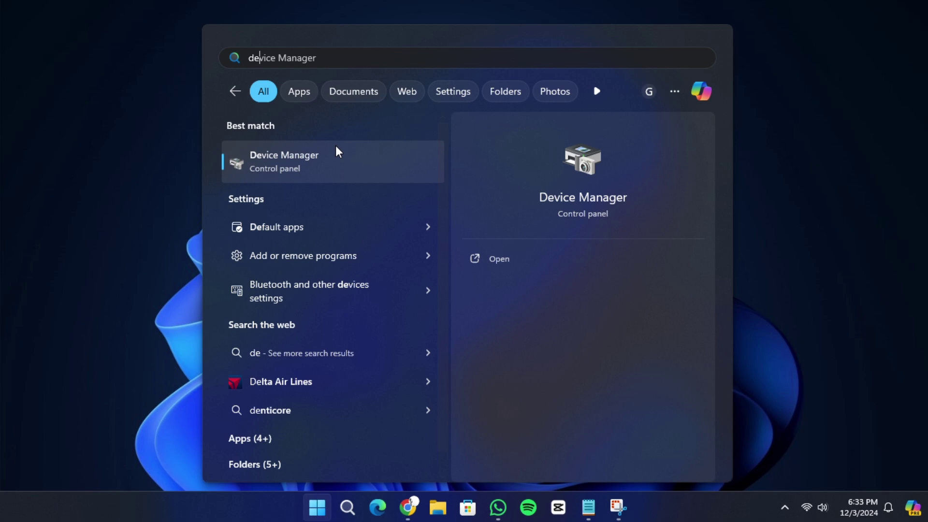
left_click(597, 177)
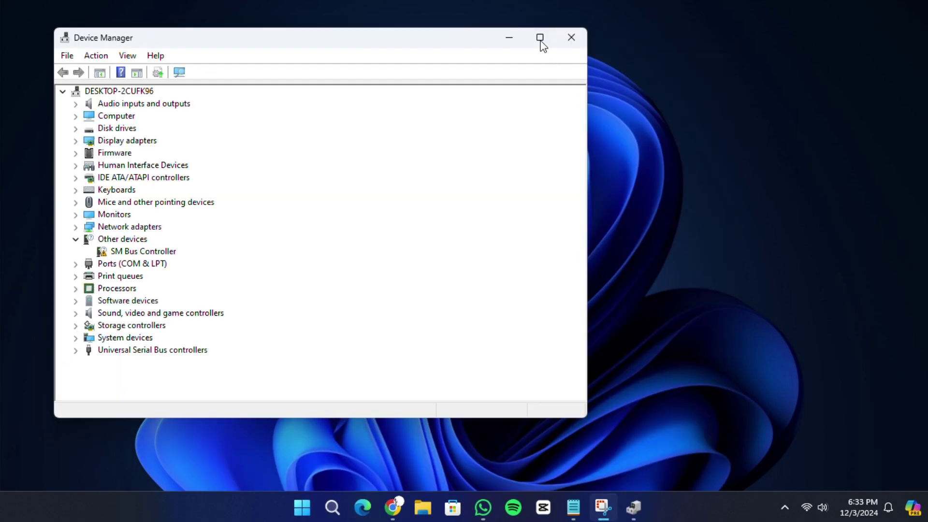
Expand Mice and other pointing devices and select the HID-compliant mouse
left_click(128, 93)
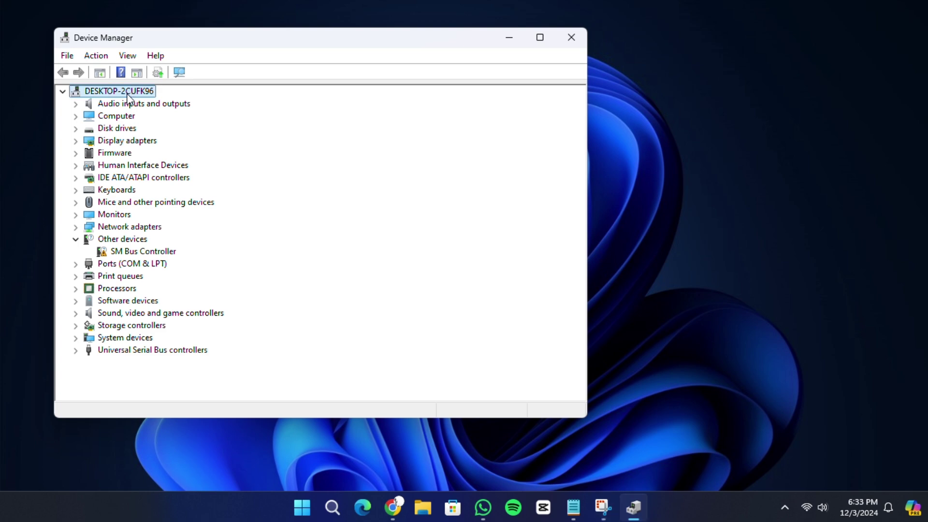
left_click(130, 205)
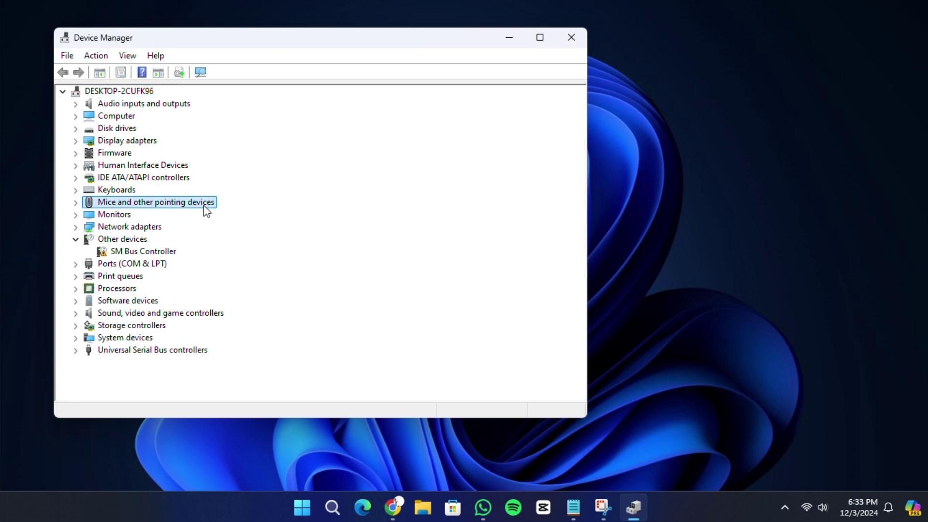
left_click(76, 203)
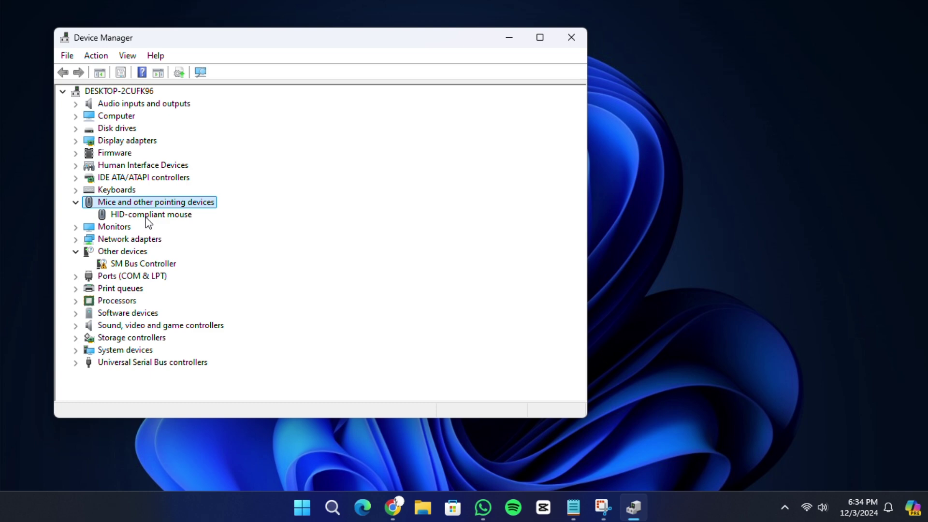
left_click(147, 218)
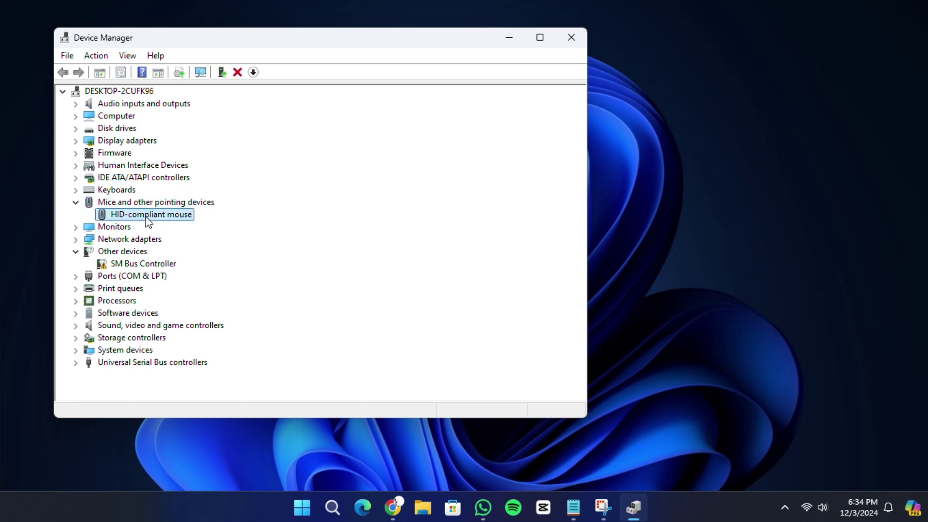
Show the HID-compliant mouse's Driver tab, then cancel the Uninstall Device warning
double_click(147, 219)
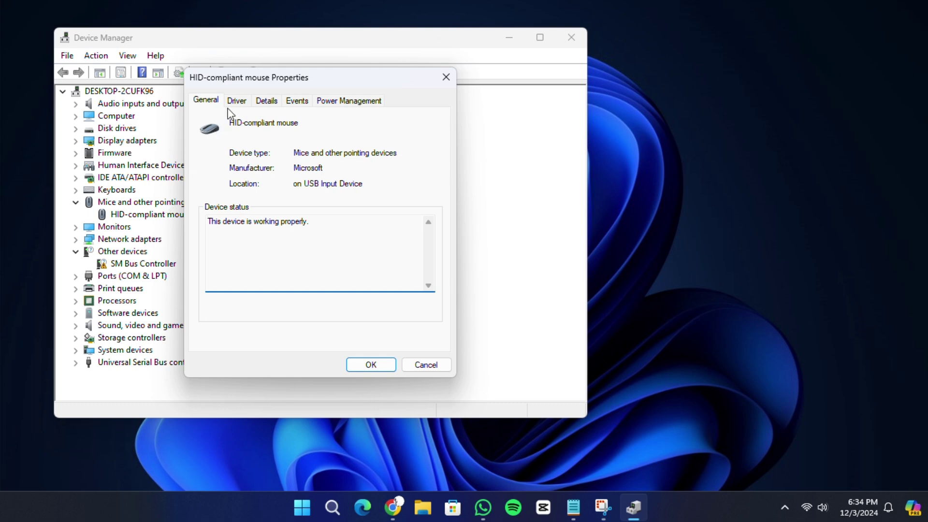
left_click(205, 106)
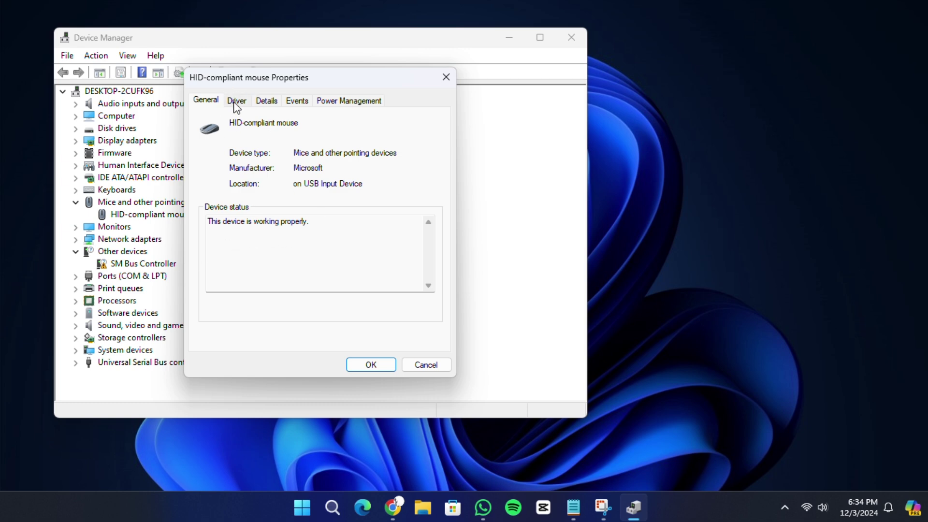
left_click(237, 100)
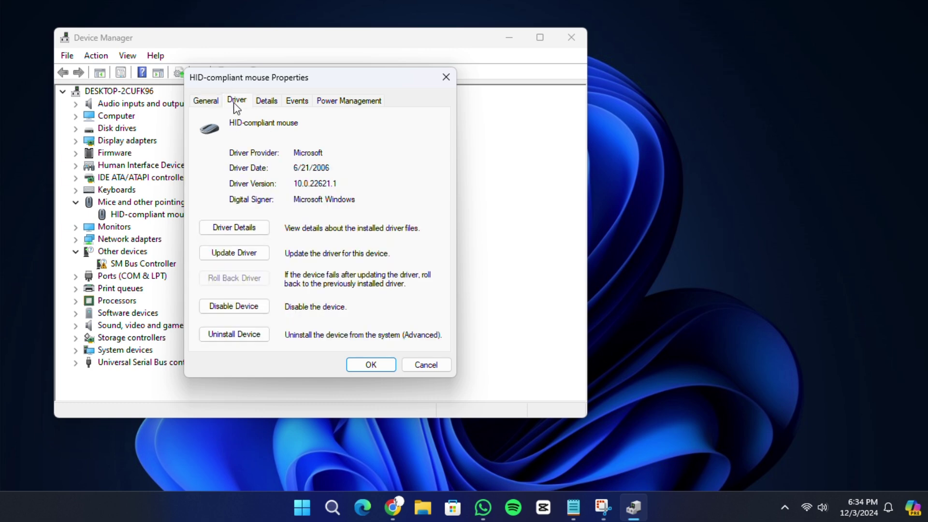
left_click(227, 335)
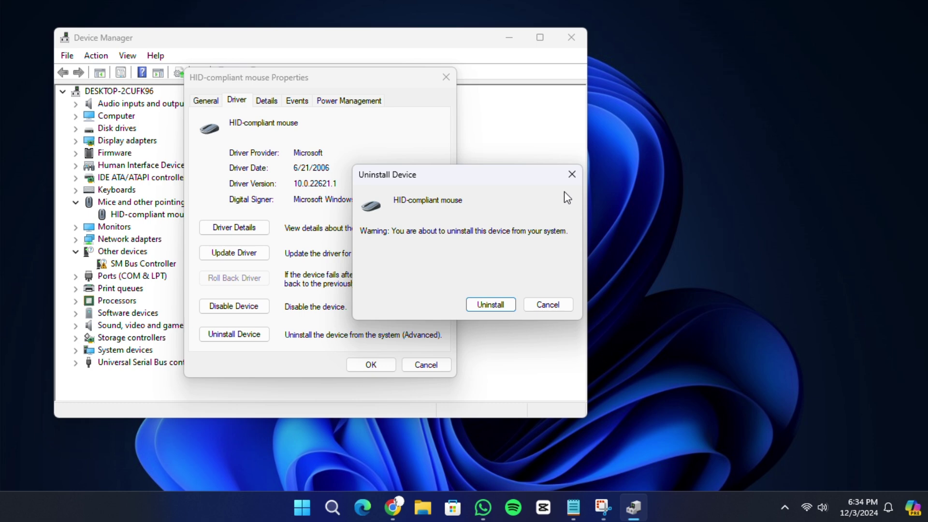
left_click(573, 175)
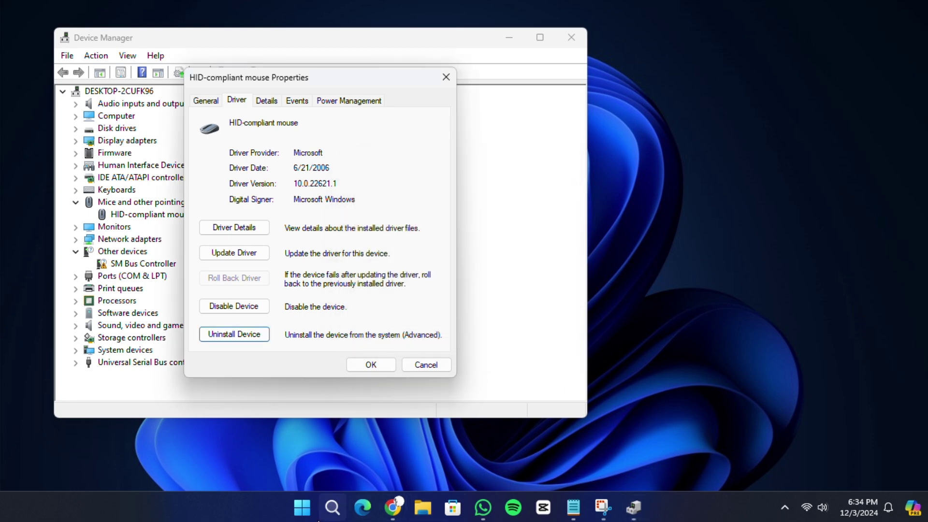
Dismiss Start's power menu without restarting, then close mouse Properties and Device Manager
left_click(301, 515)
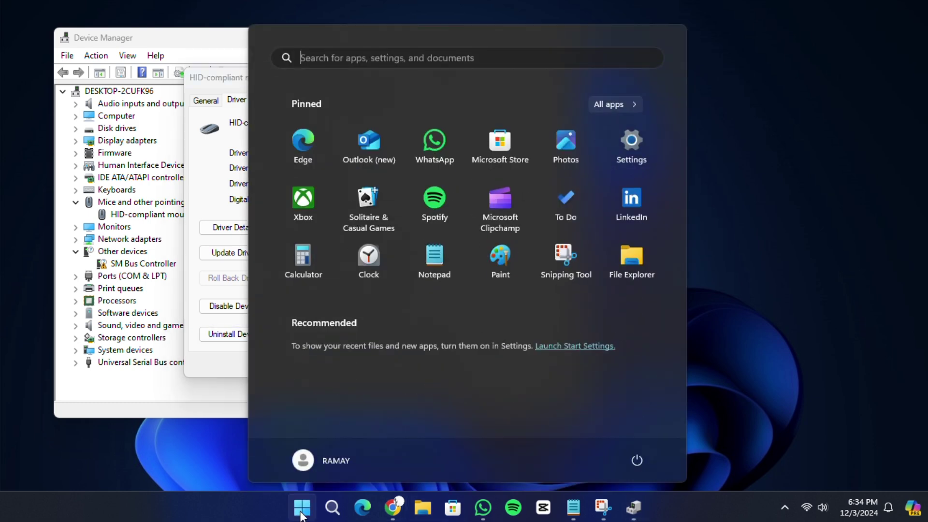
left_click(637, 461)
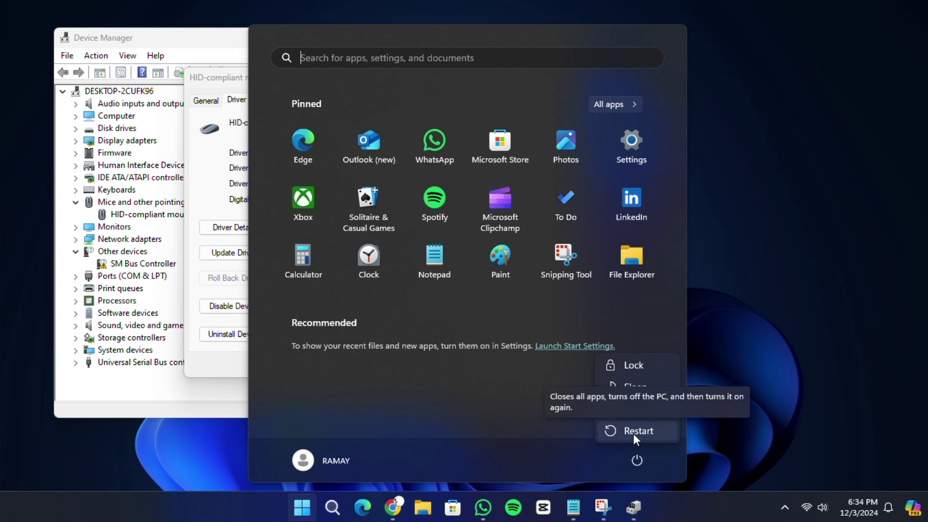
left_click(697, 338)
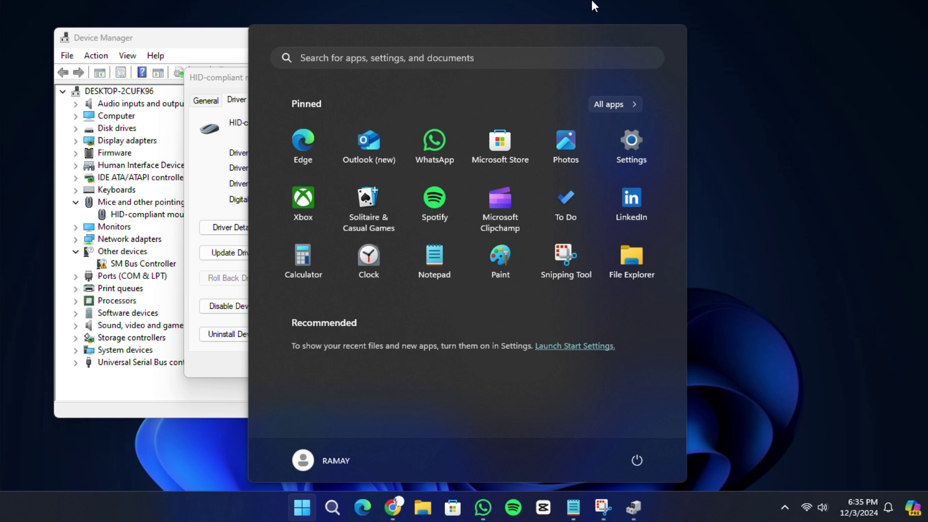
left_click(746, 57)
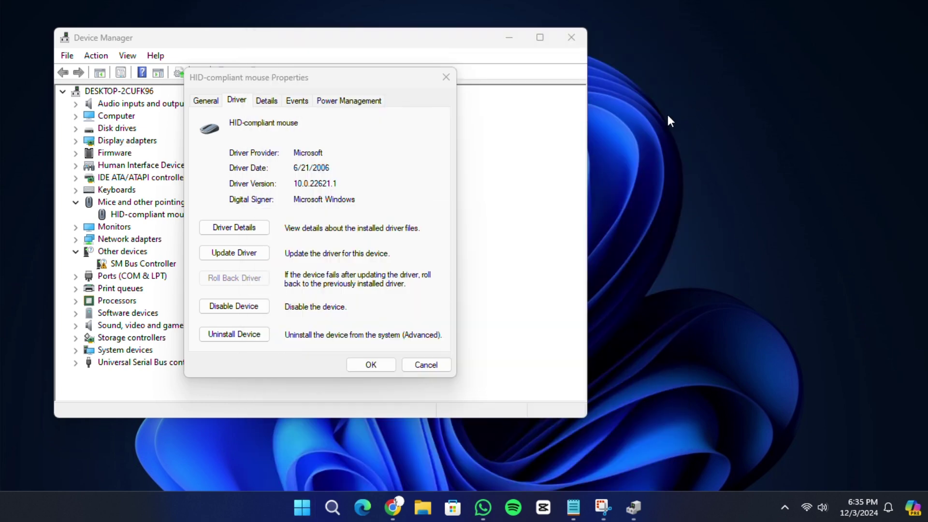
left_click(446, 76)
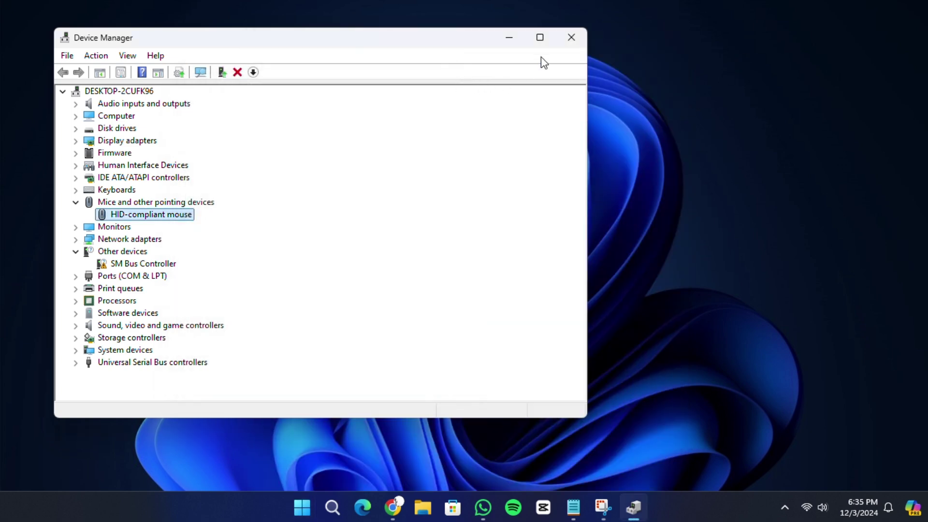
left_click(570, 38)
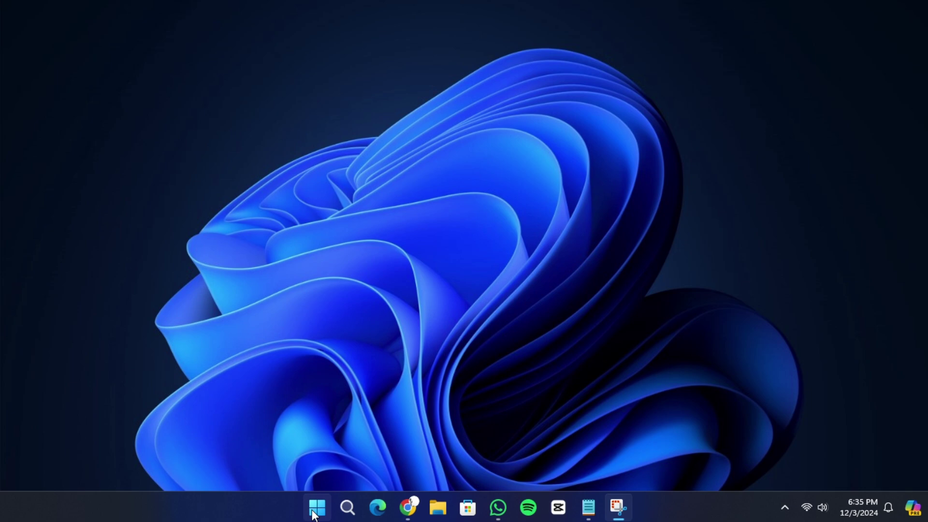
Reopen Device Manager by searching 'd' in the Start menu
left_click(318, 510)
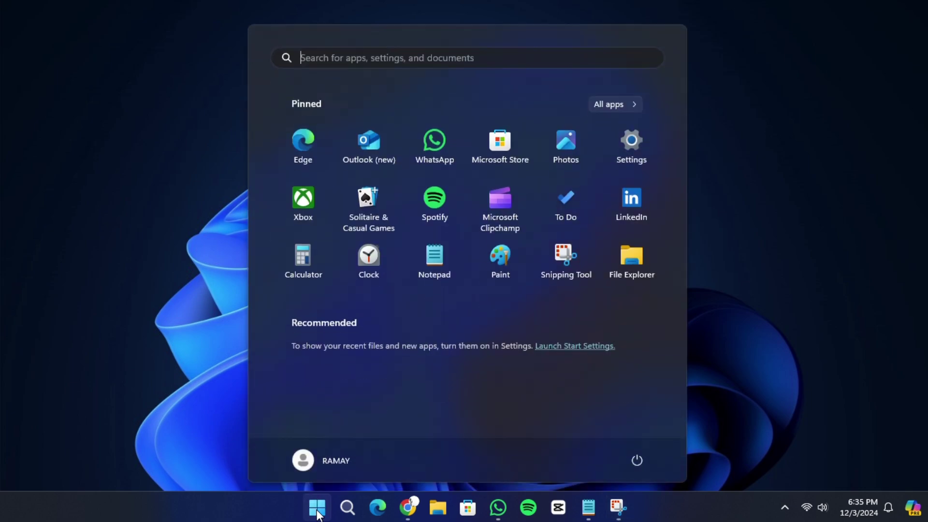
left_click(368, 58)
type("d")
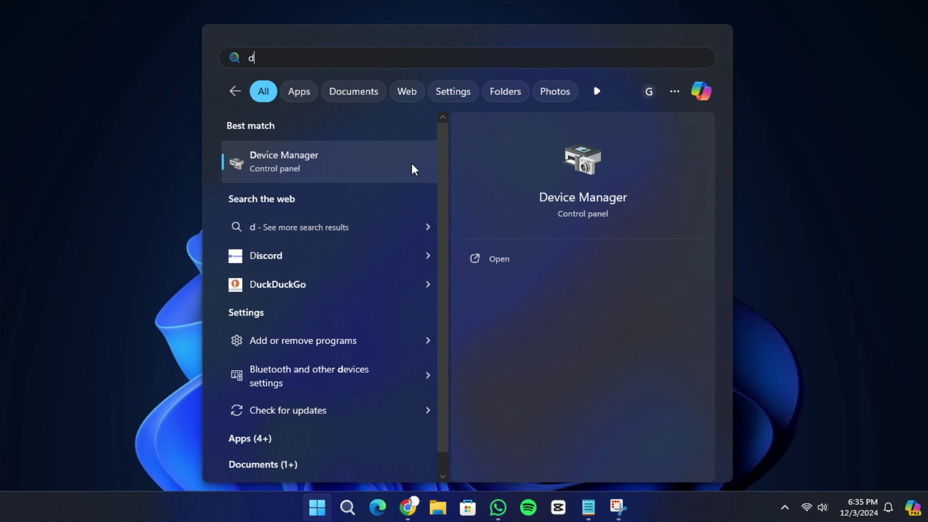
left_click(569, 184)
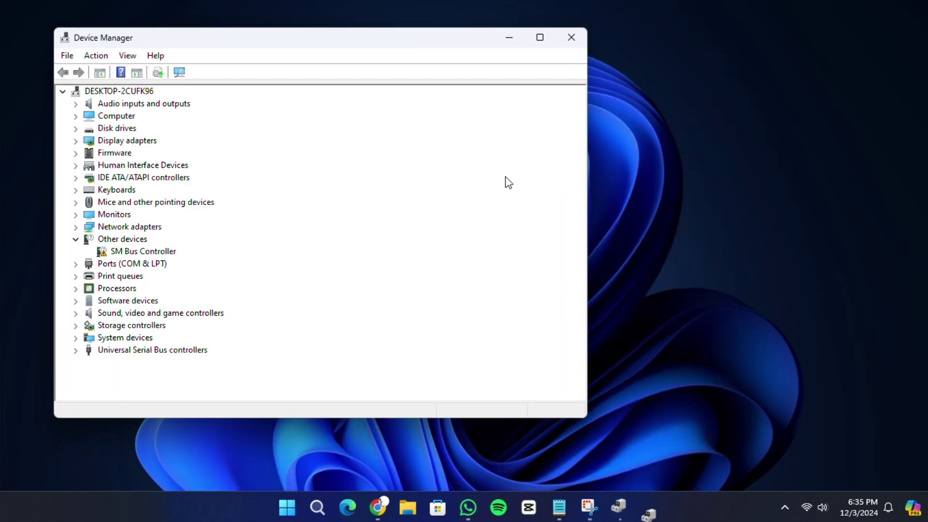
Expand the Mice and other pointing devices category in the device tree
left_click(108, 93)
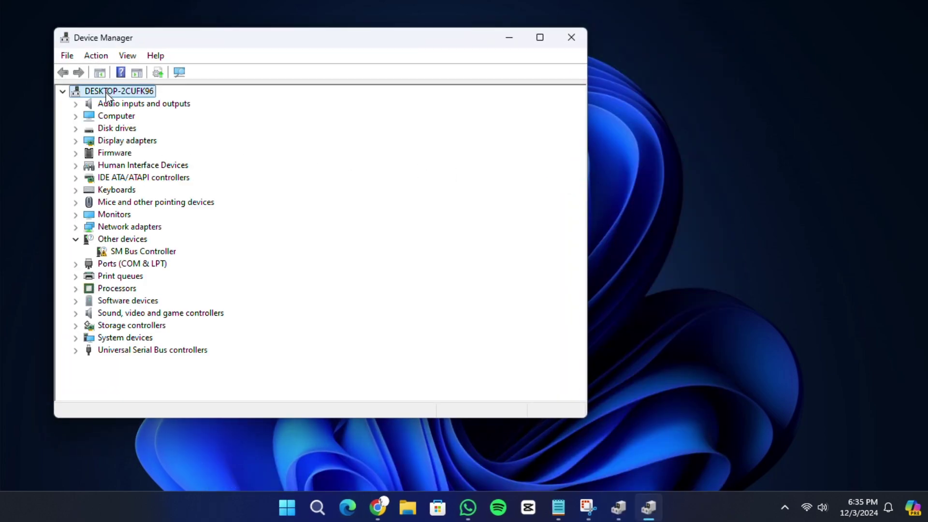
left_click(140, 203)
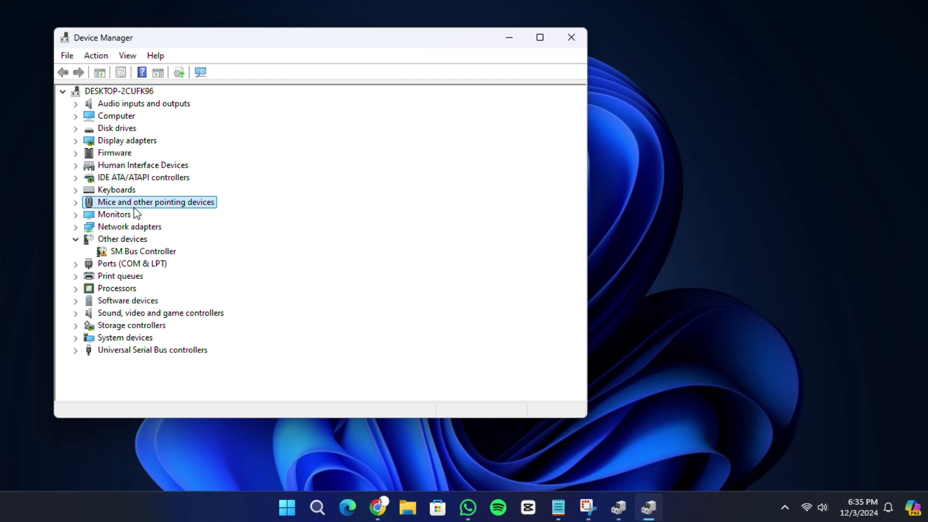
left_click(76, 204)
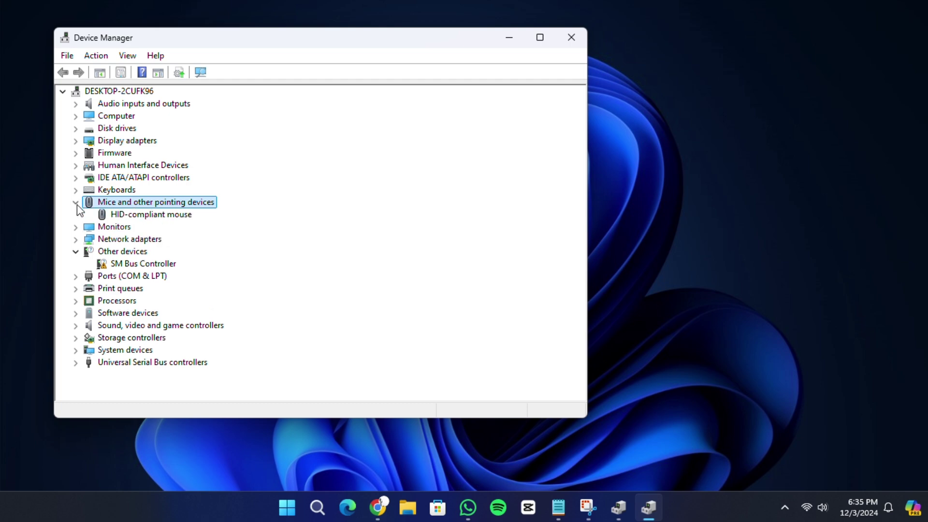
Run Update Driver with automatic search for the HID-compliant mouse, then close the results
double_click(151, 215)
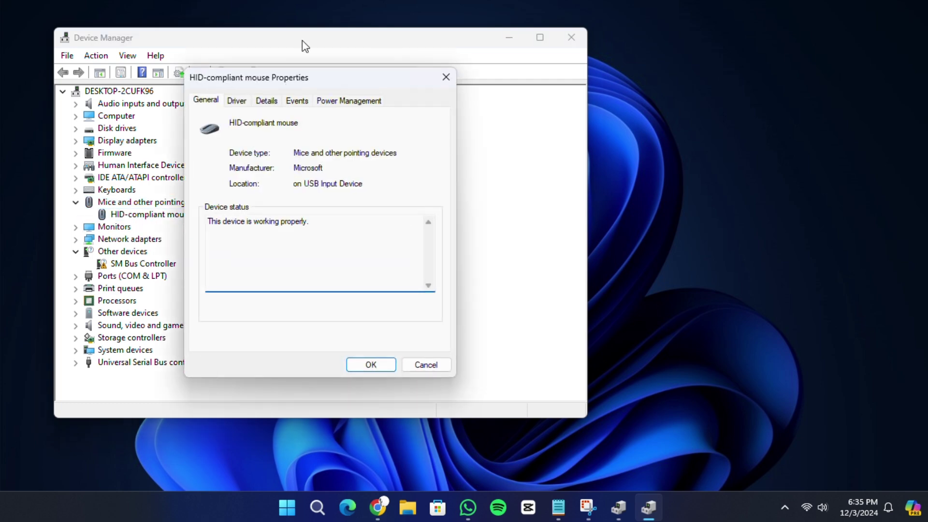
left_click(238, 104)
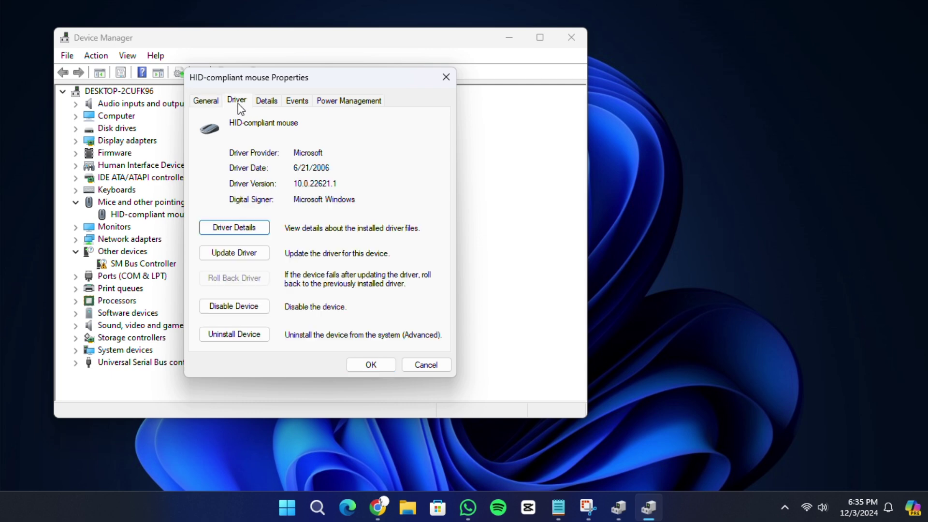
left_click(234, 253)
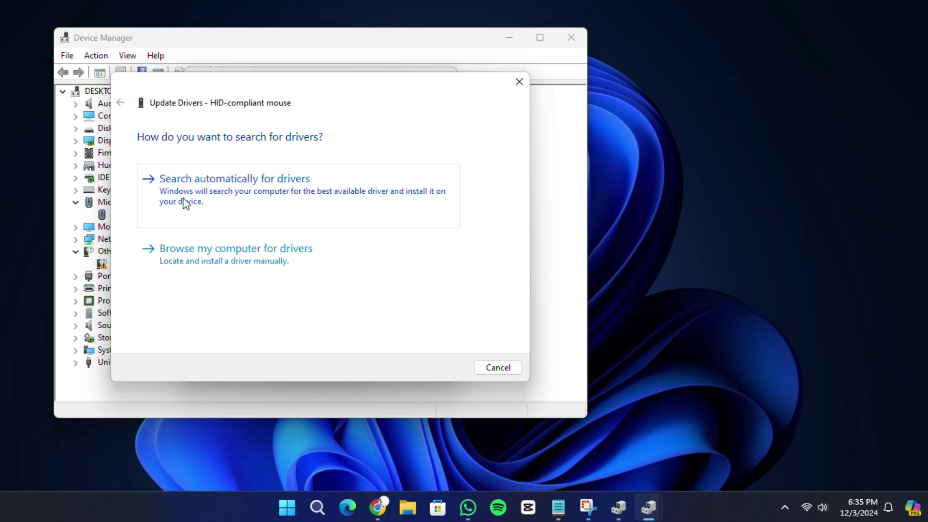
left_click(234, 195)
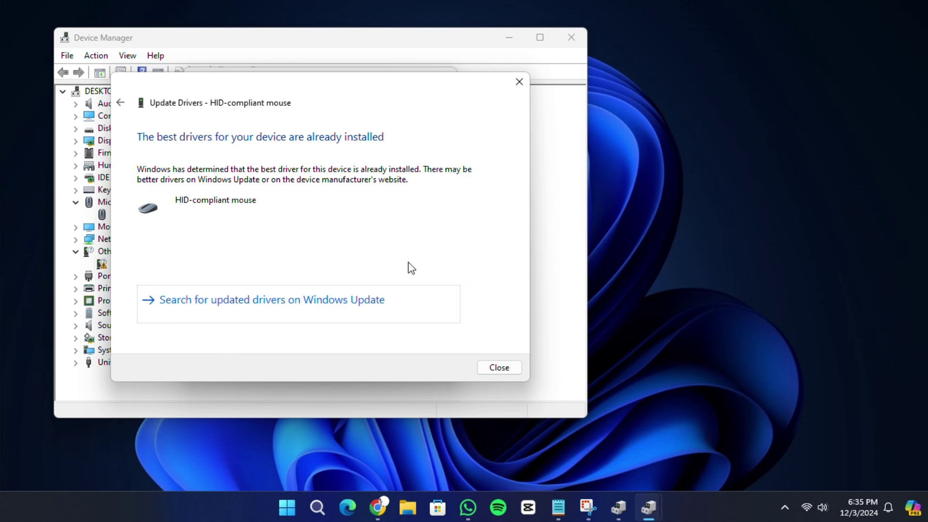
left_click(505, 368)
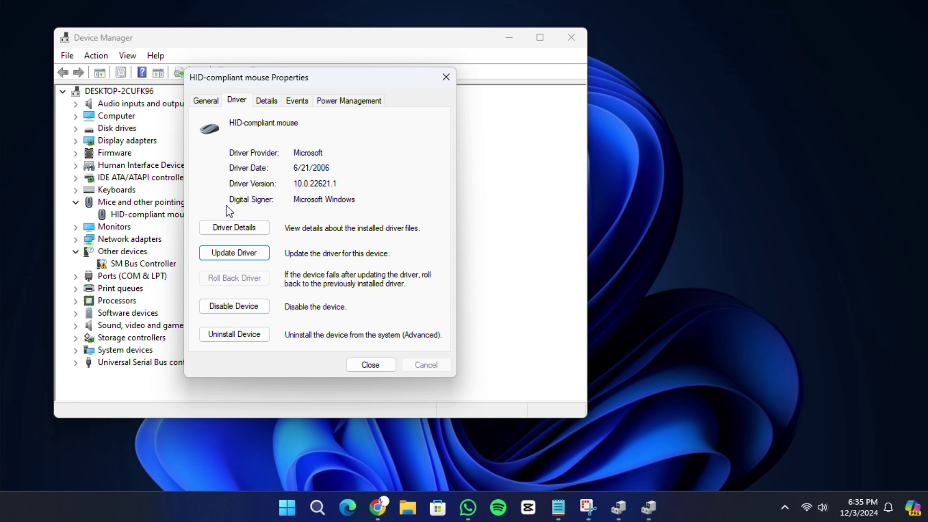
left_click(229, 262)
left_click(228, 263)
left_click(121, 102)
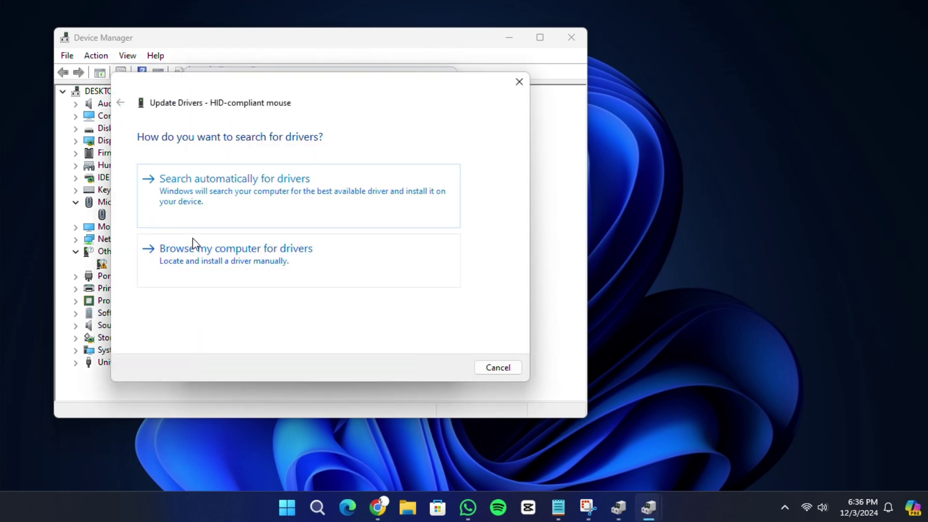
left_click(250, 258)
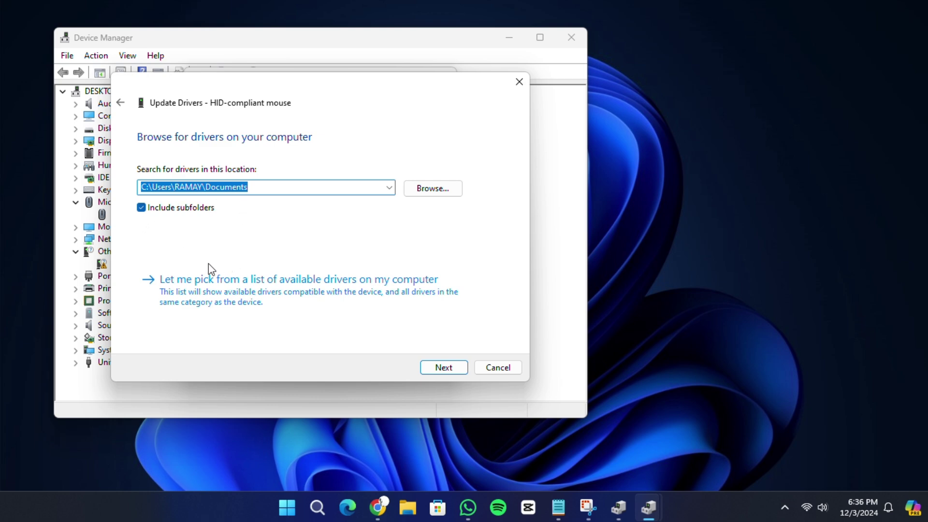
left_click(298, 290)
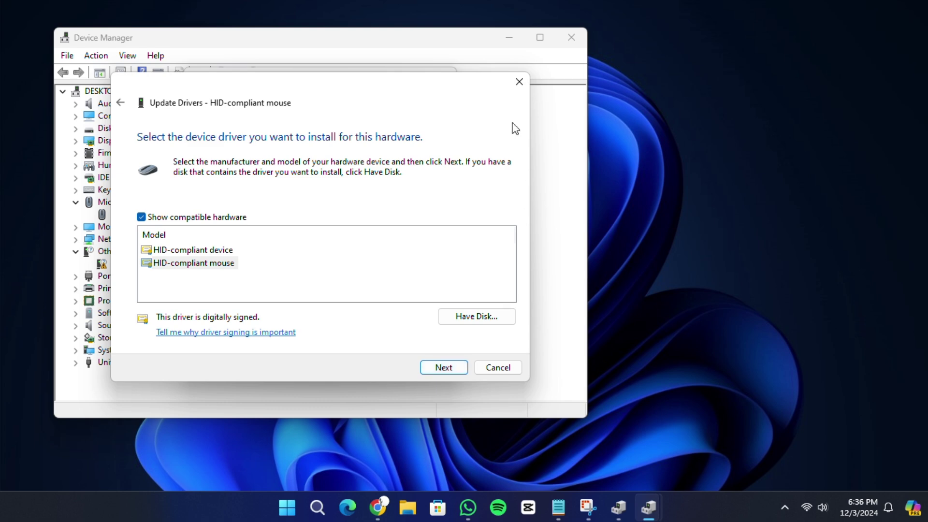
left_click(515, 82)
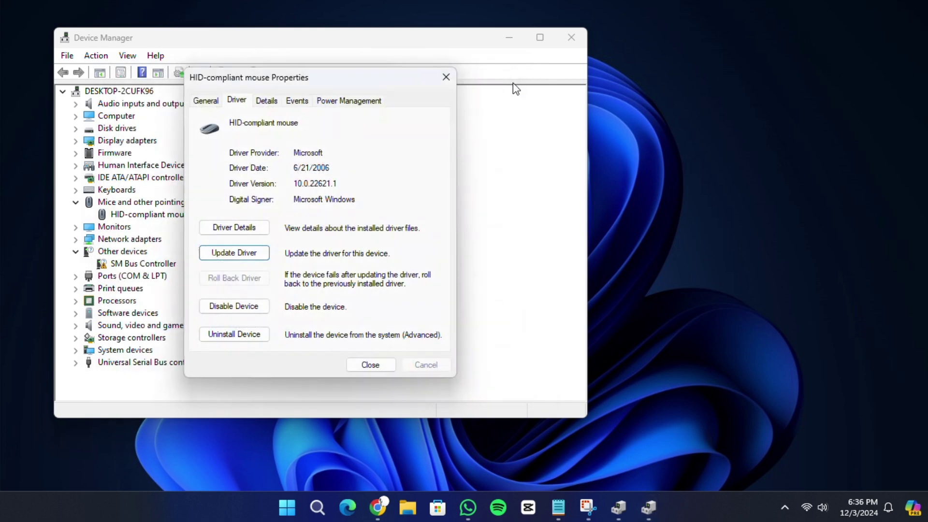
Close mouse Properties, then open and dismiss Start's power options without restarting
left_click(446, 78)
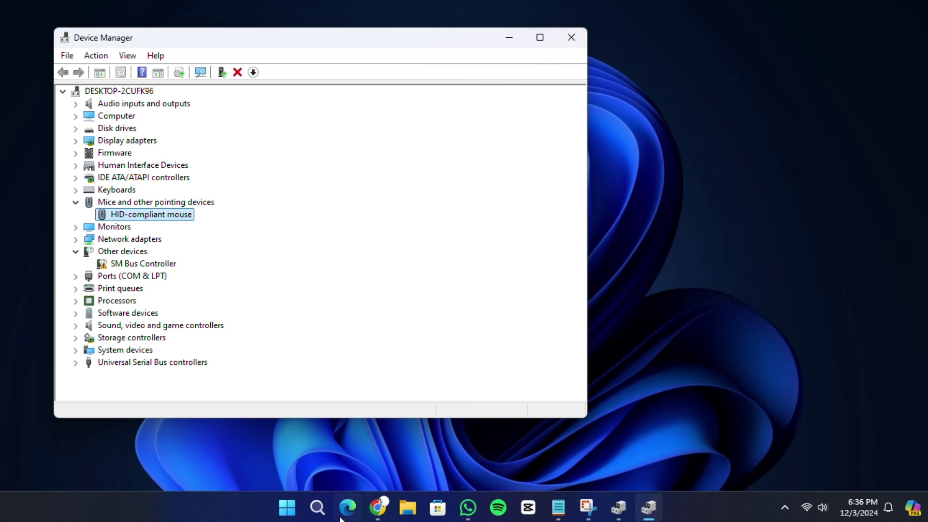
left_click(287, 507)
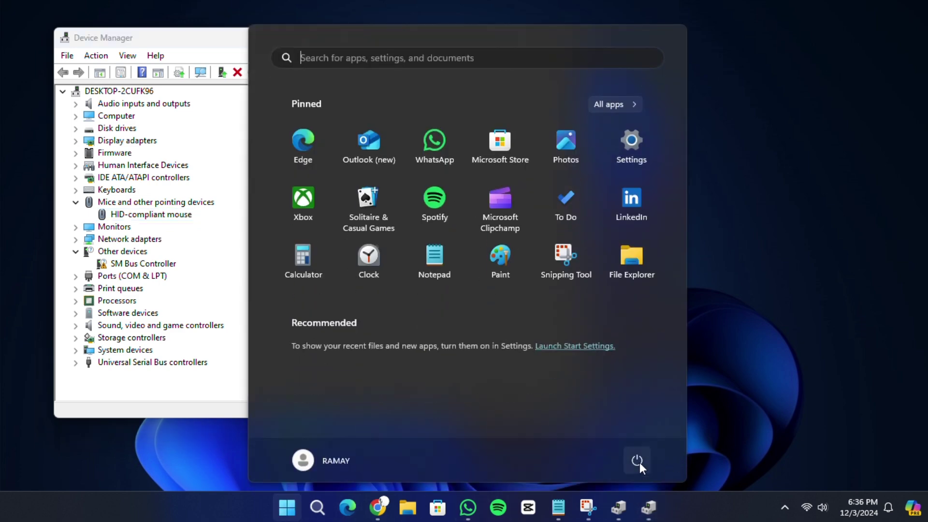
left_click(637, 461)
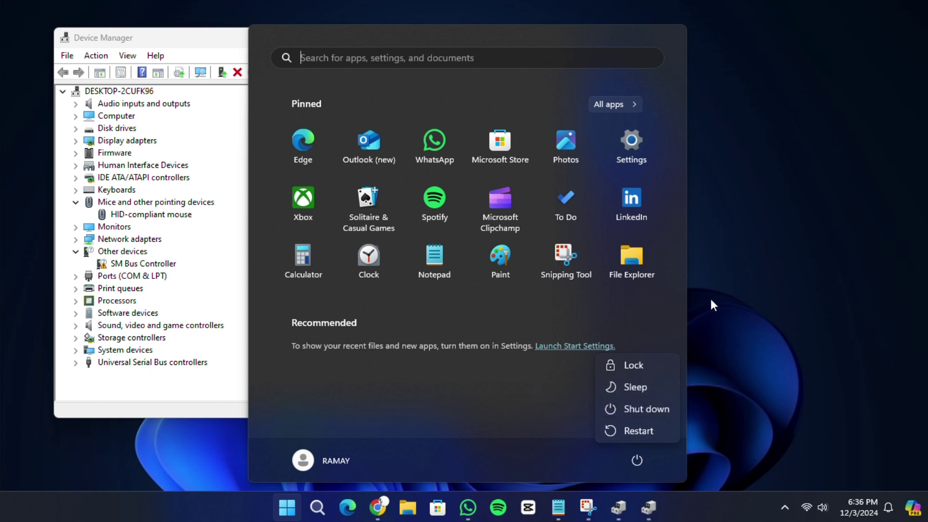
key("Escape")
left_click(710, 199)
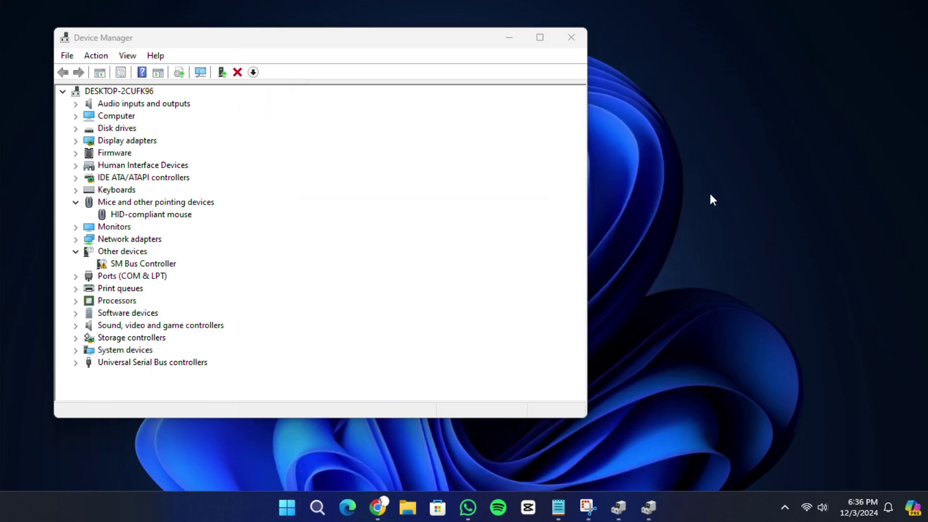